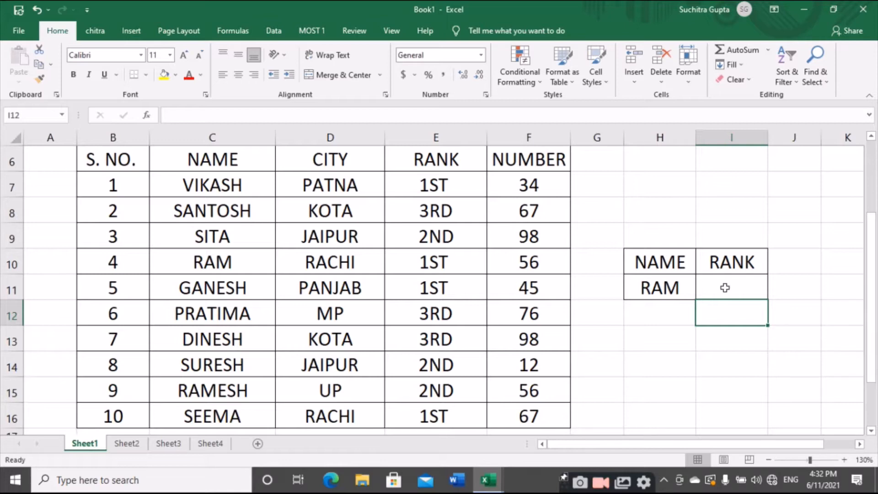
- Copy the NAME/RANK lookup block H10:I11 and paste it at H13, one row below the original
click(725, 288)
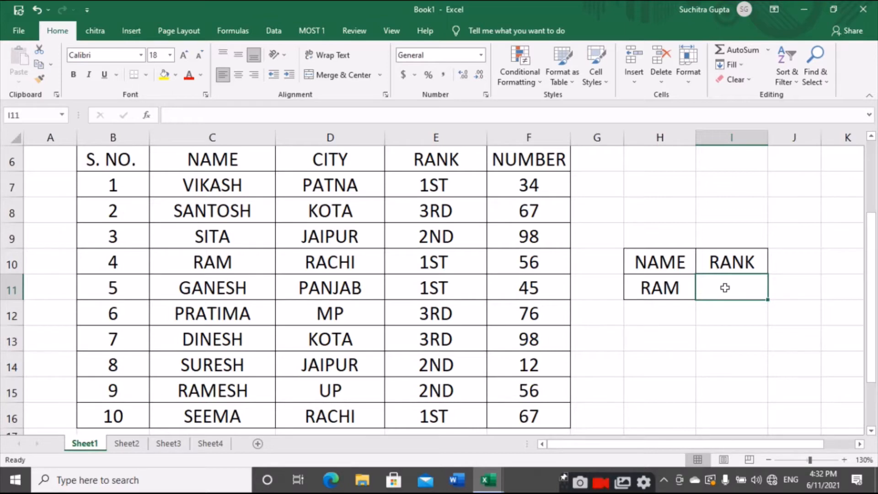
click(679, 276)
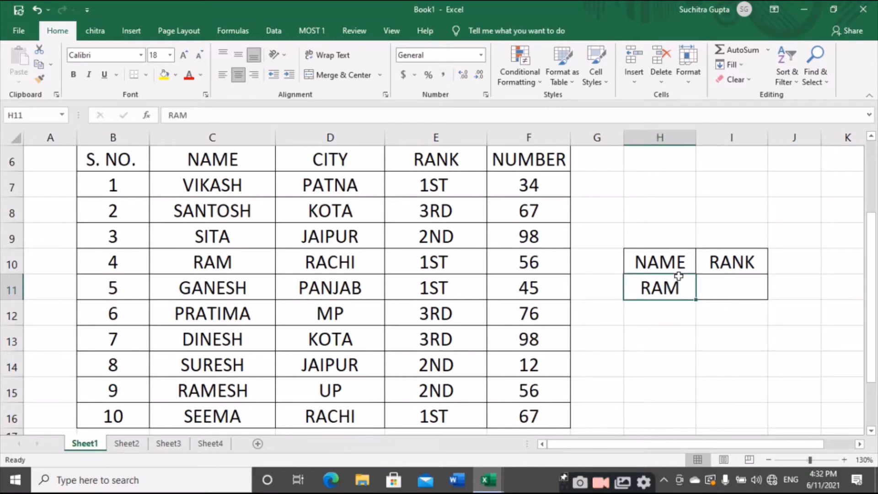
key(ctrl+a)
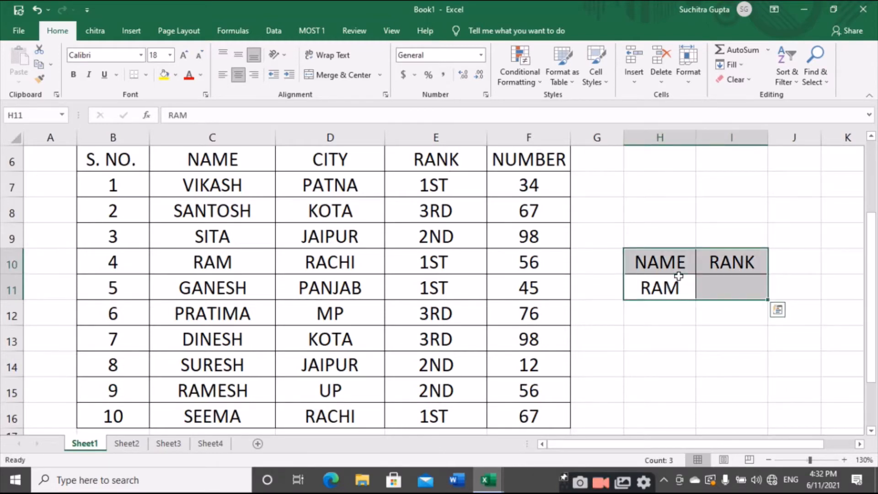
key(ctrl+c)
key(Down)
key(Down)
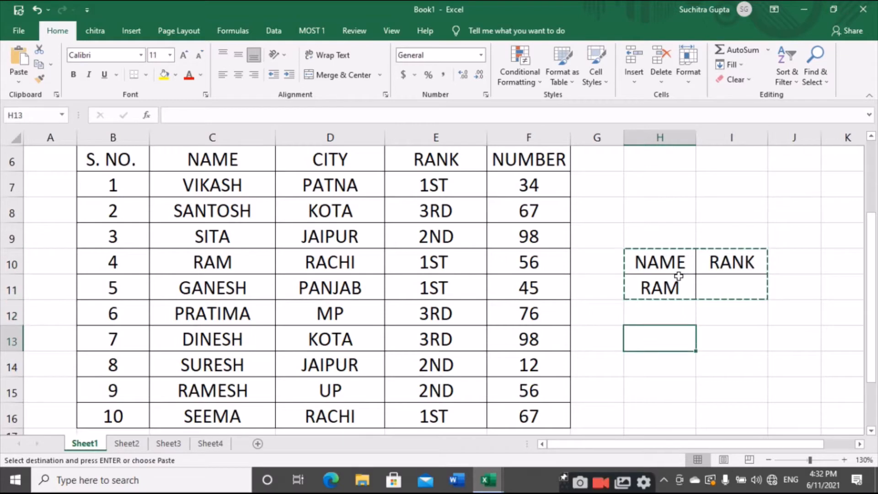
key(ctrl+v)
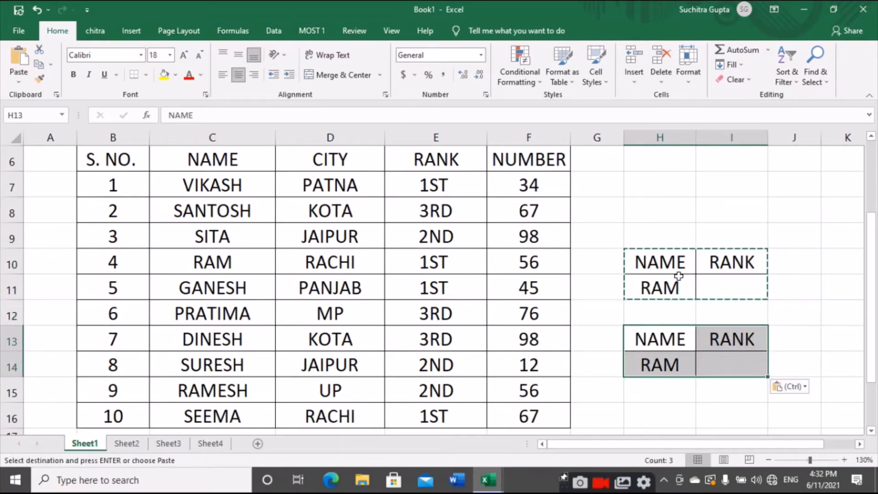
- Change the copied block's first header to "S. NO." and enter 4 as its lookup value in H14
text(S. N)
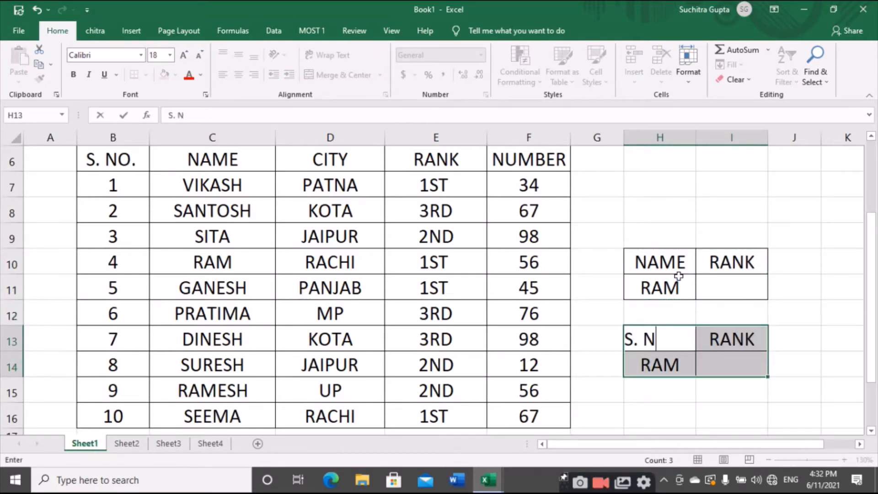
text(O.)
key(Return)
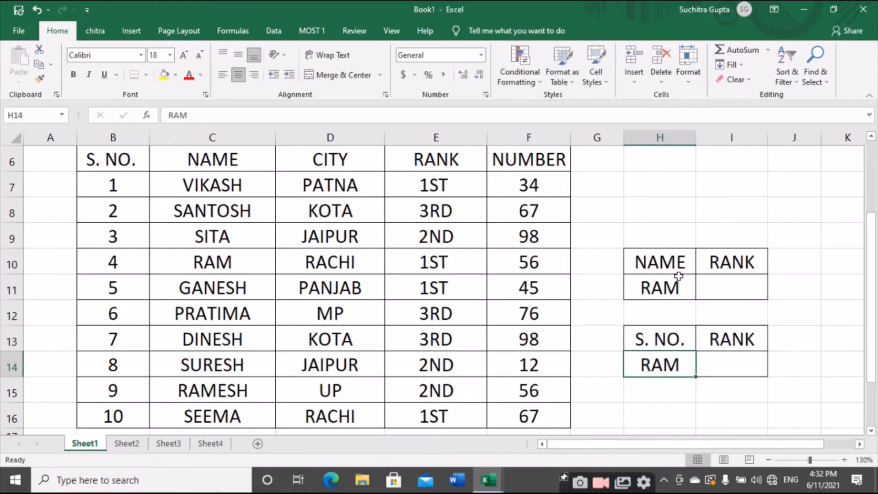
text(4)
key(Tab)
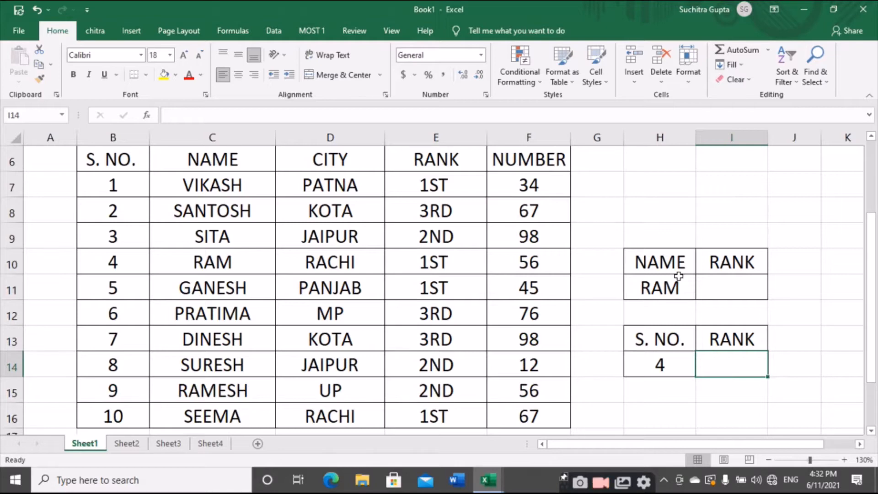
- Begin a VLOOKUP formula in I14, the cell under the copied block's RANK header
text(=VLOOKUP()
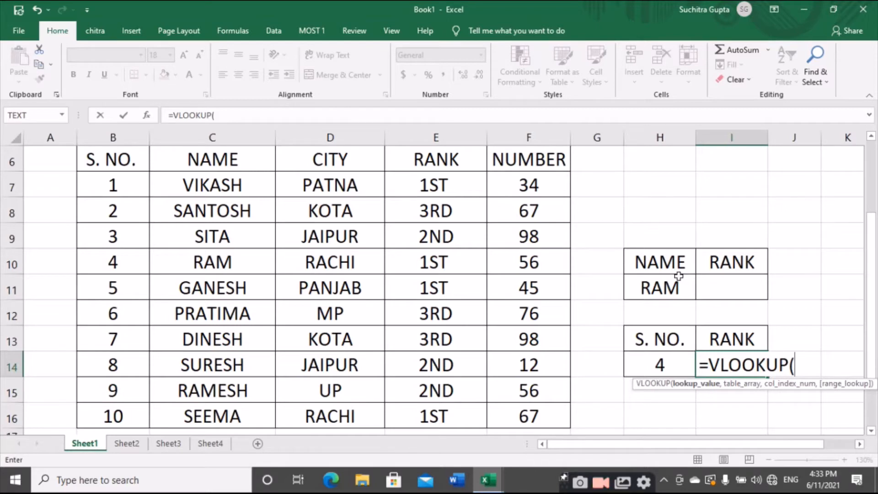
click(713, 365)
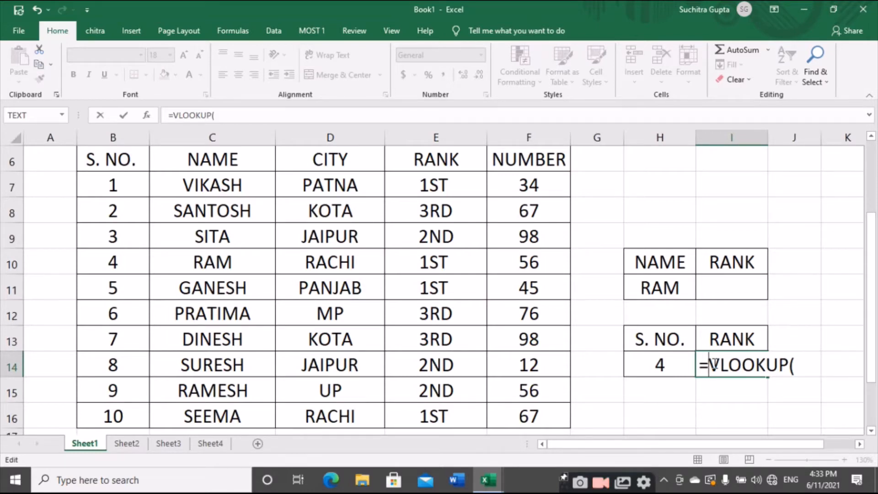
click(98, 162)
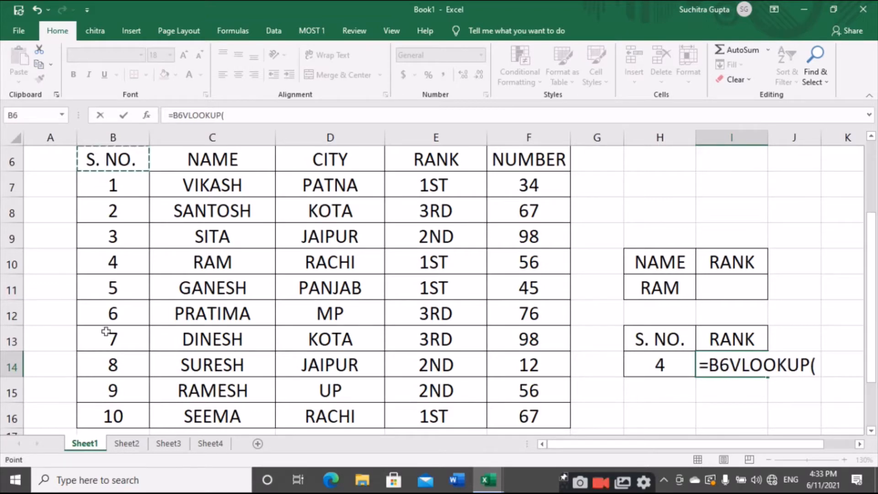
click(206, 167)
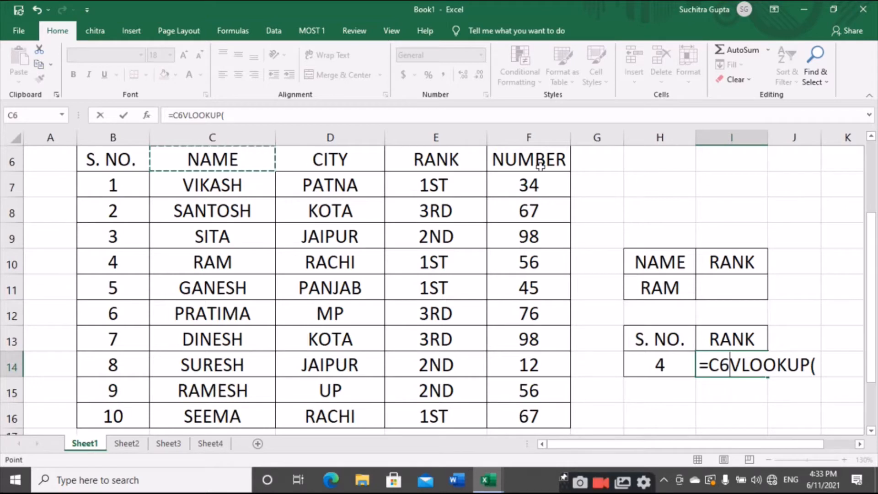
key(BackSpace)
key(BackSpace)
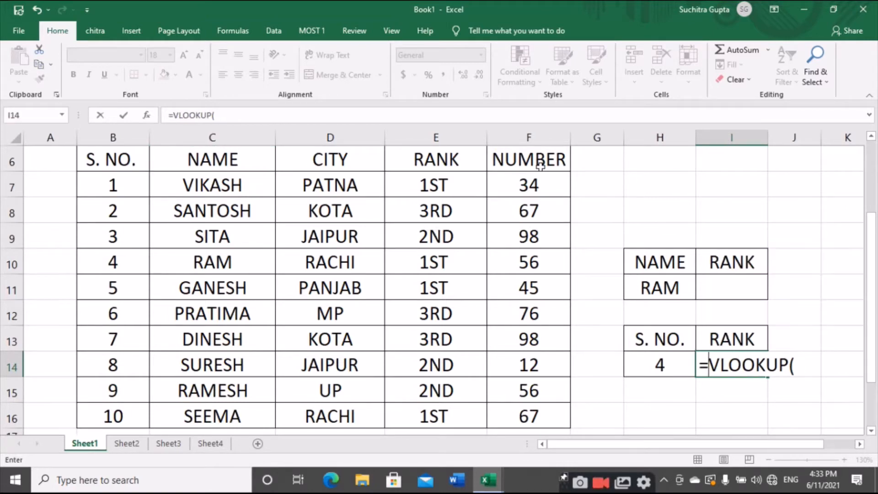
click(741, 365)
click(779, 365)
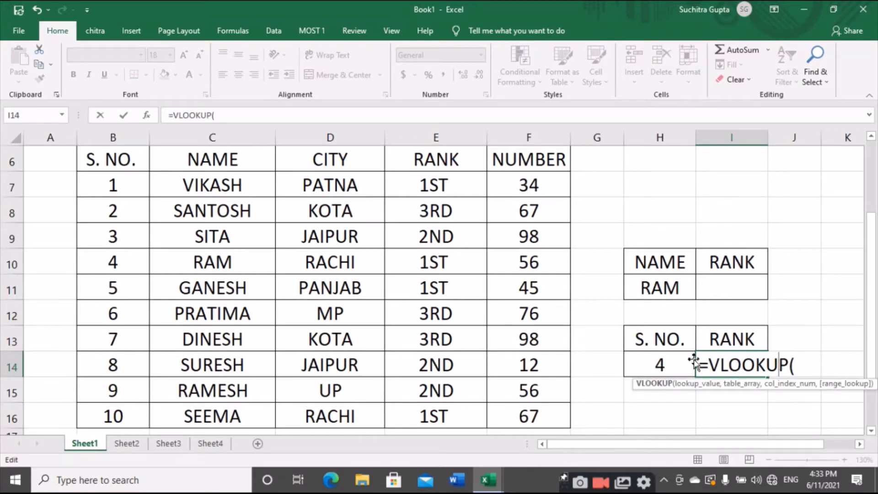
click(712, 365)
click(780, 365)
click(746, 365)
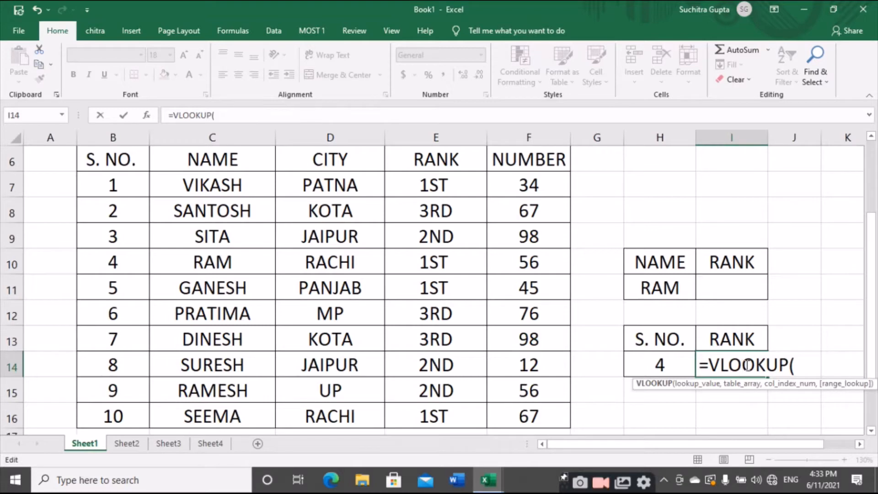
- Supply H14, the serial number cell, as the lookup value of the VLOOKUP formula
click(800, 368)
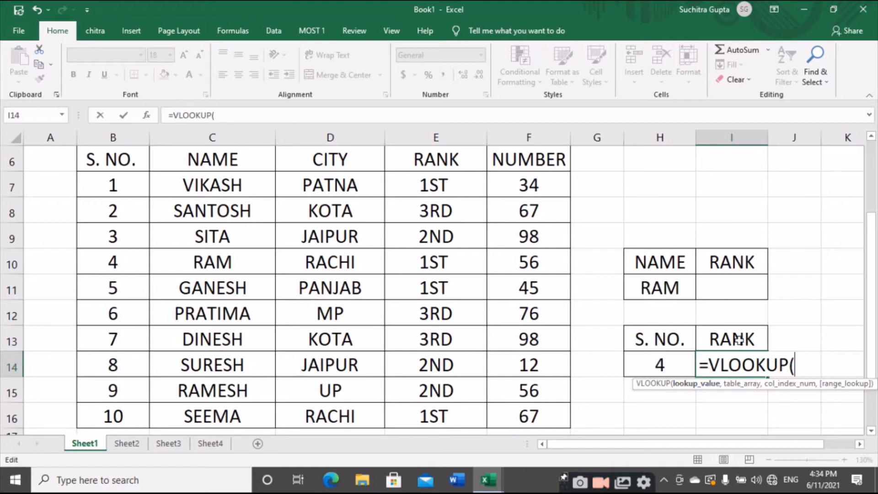
click(658, 369)
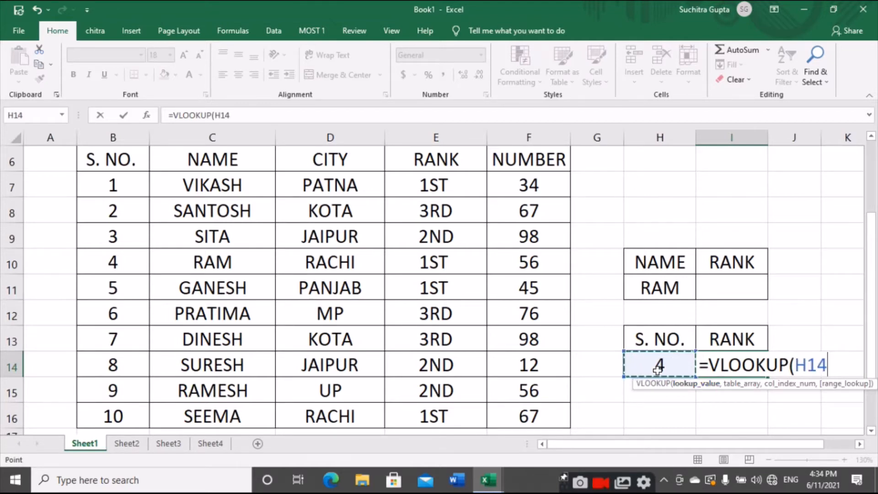
text(,)
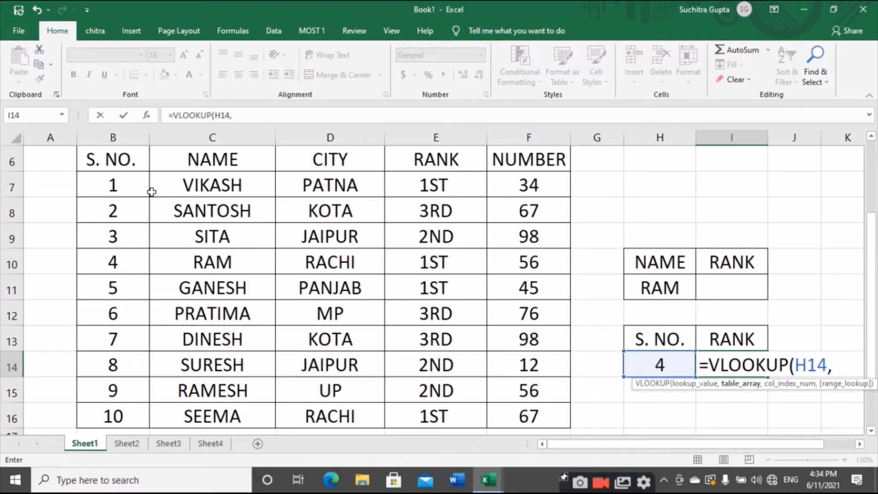
click(118, 159)
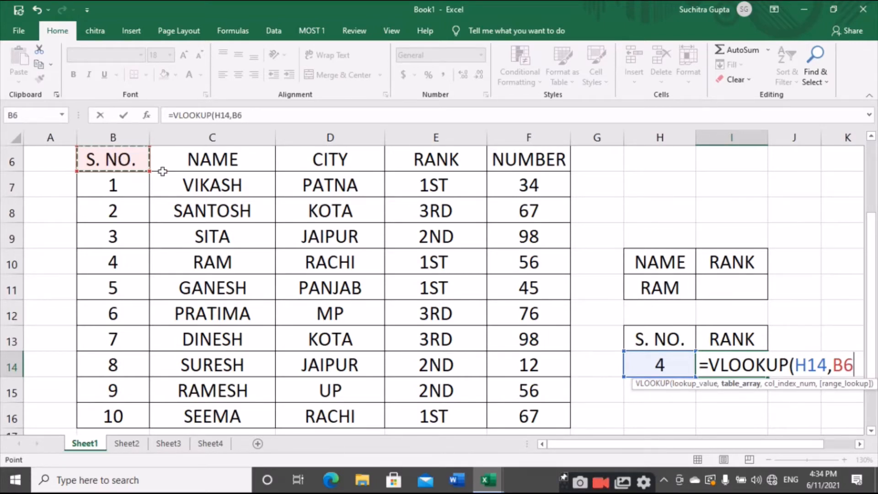
shift+click(533, 408)
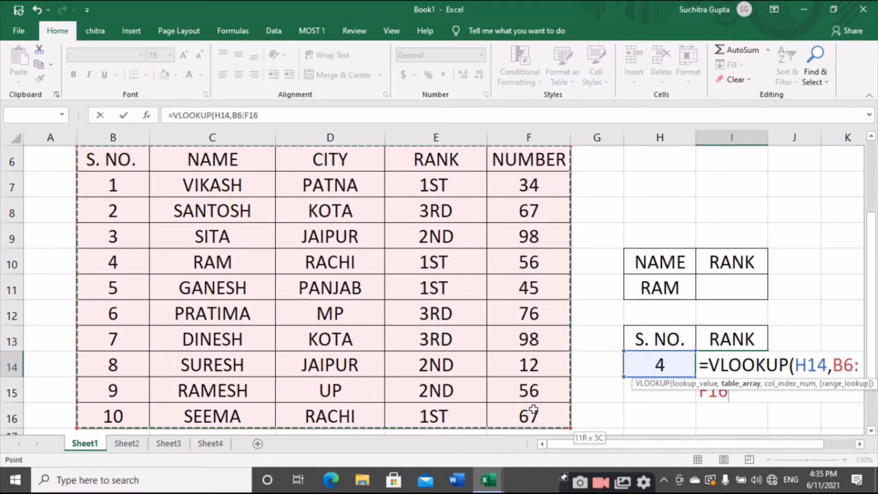
key(BackSpace)
key(BackSpace)
key(BackSpace)
key(BackSpace)
key(BackSpace)
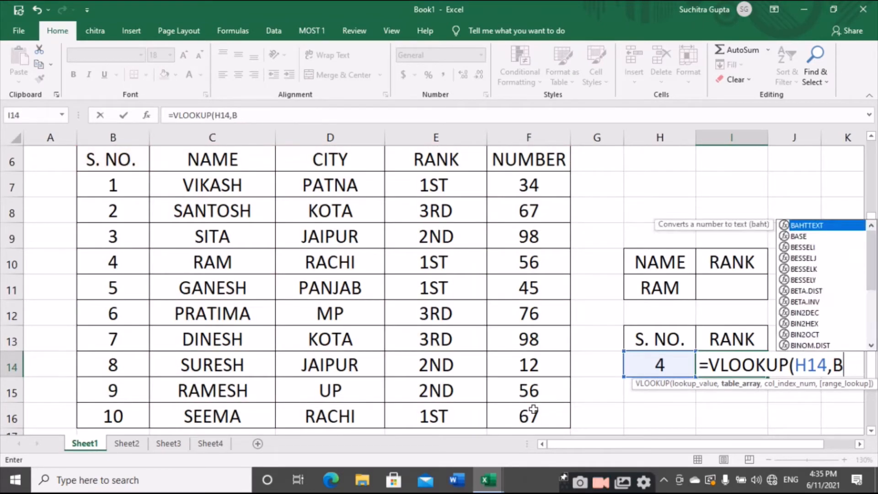
key(BackSpace)
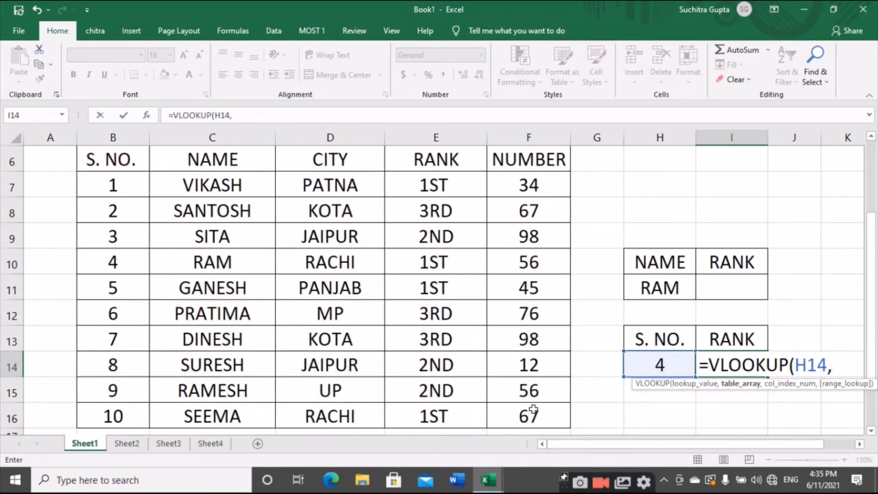
- Supply the whole student table B6:F16, headers included, as the table array of the VLOOKUP formula
click(118, 160)
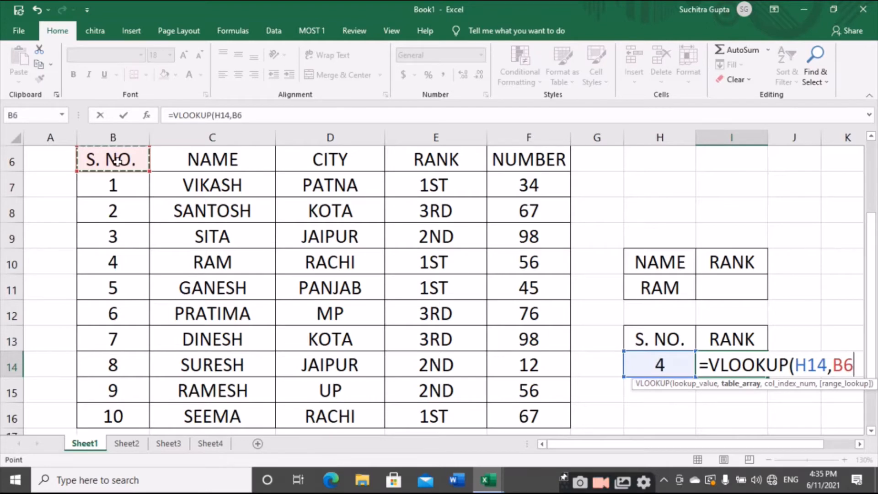
key(ctrl+shift+Down)
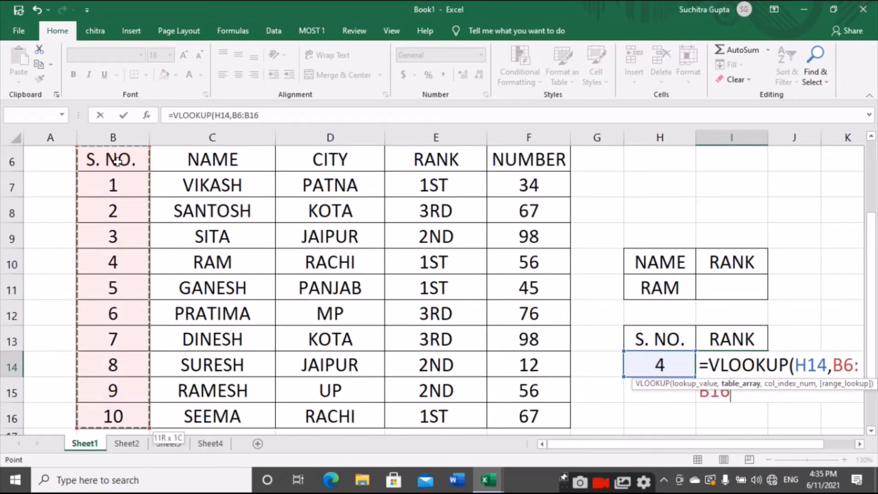
key(ctrl+shift+Right)
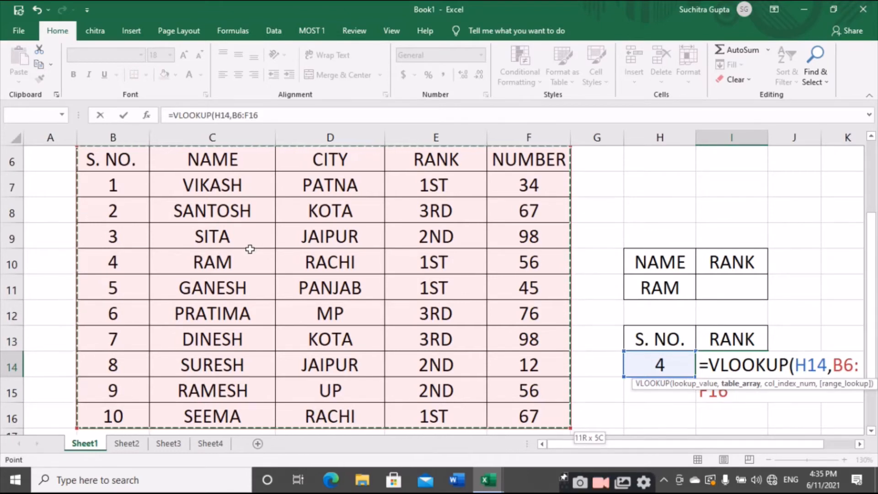
text(,)
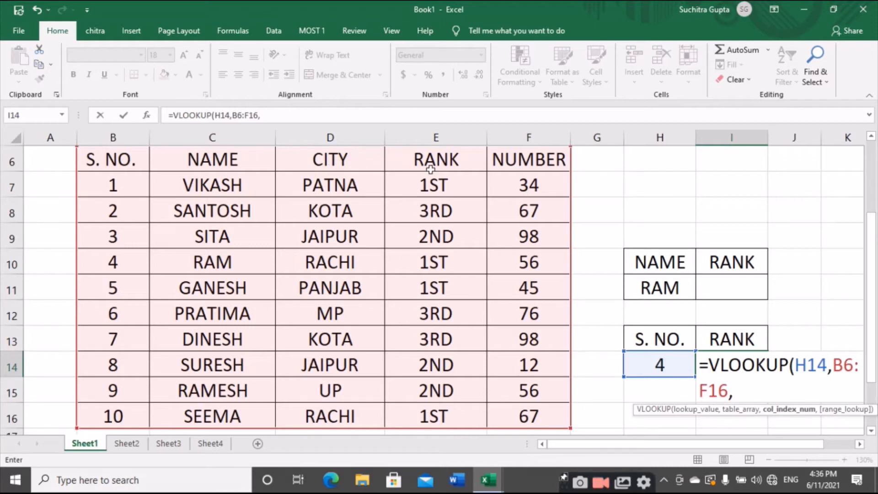
- Complete the VLOOKUP formula with column index 4 and range lookup 0 for an exact match, and enter it
click(741, 394)
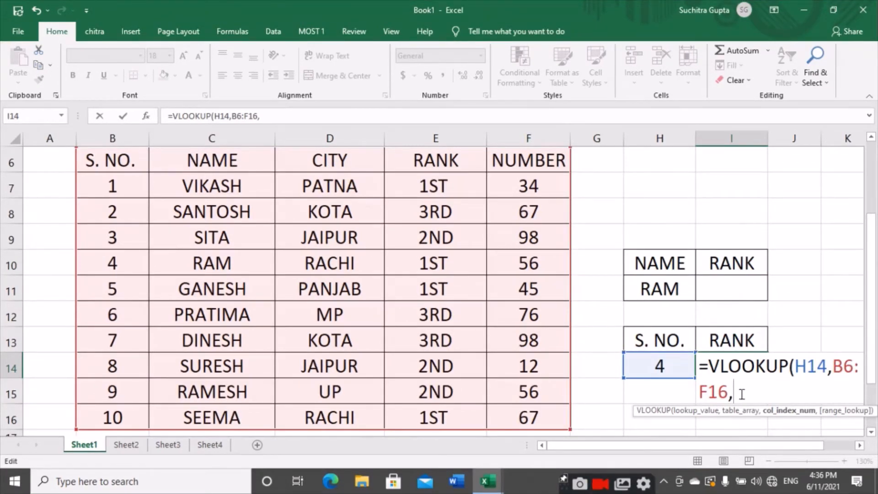
text(4,)
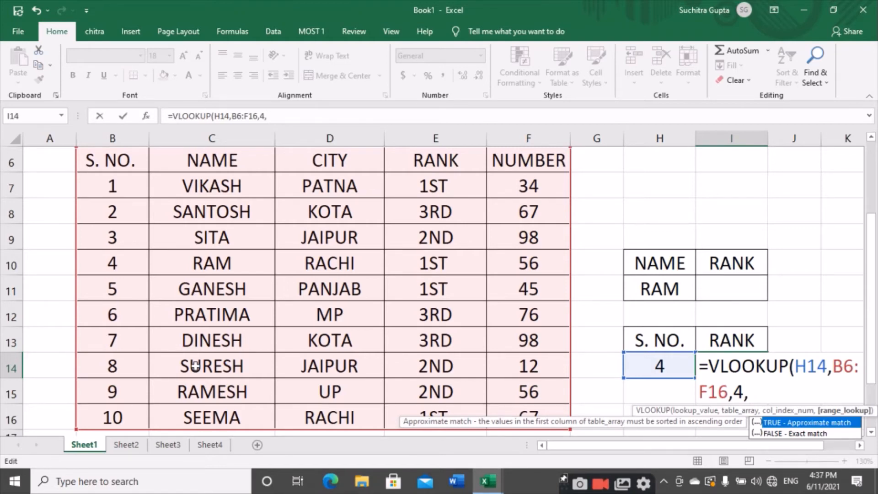
text(0)
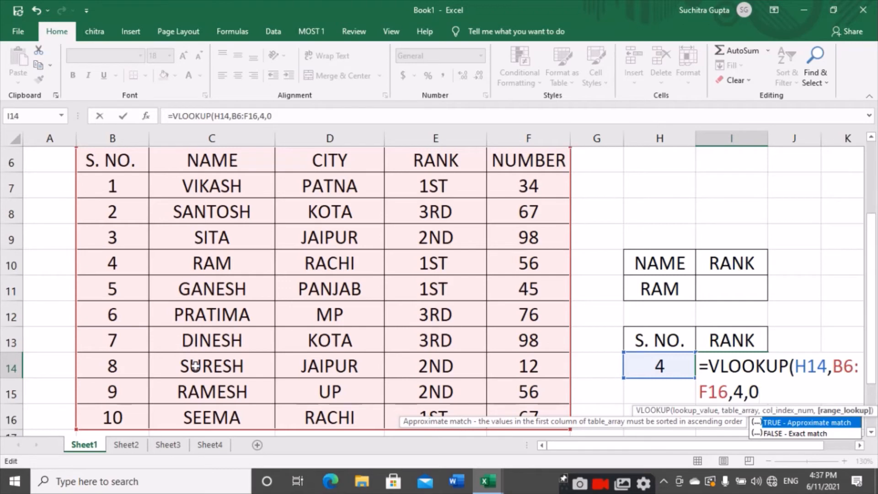
text())
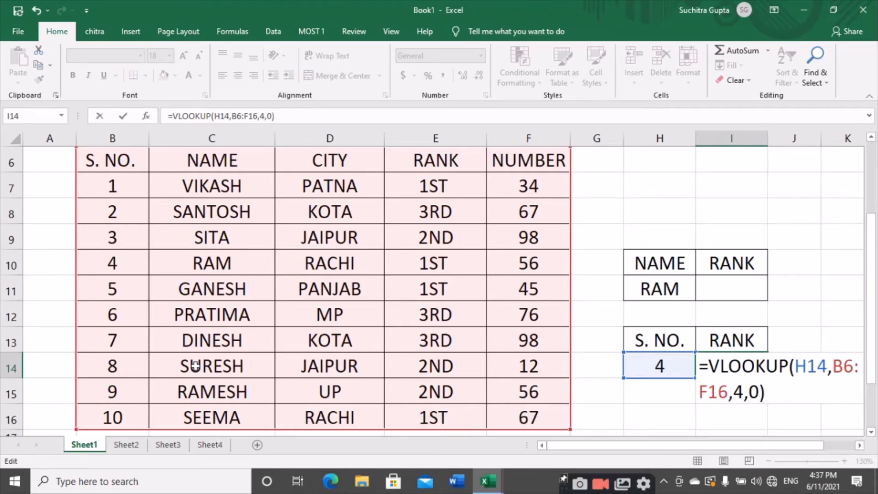
key(Return)
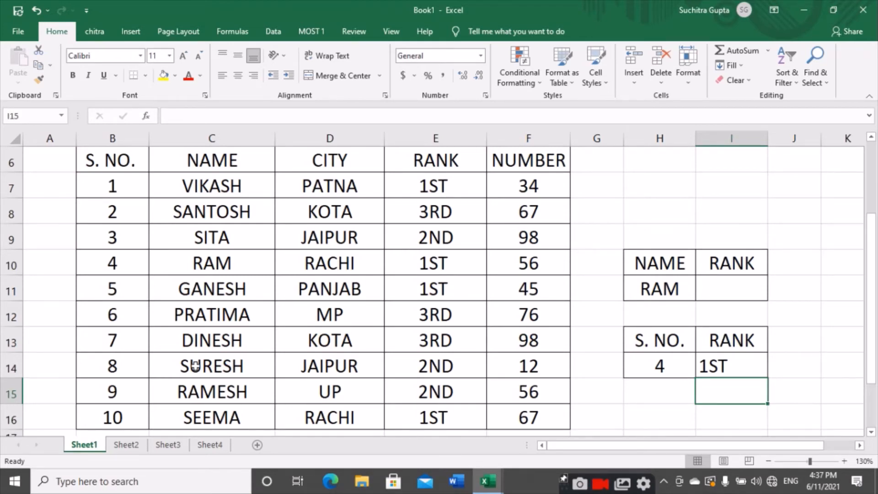
- Test the lookup by entering serial number 10 and then 7 in H14
click(645, 366)
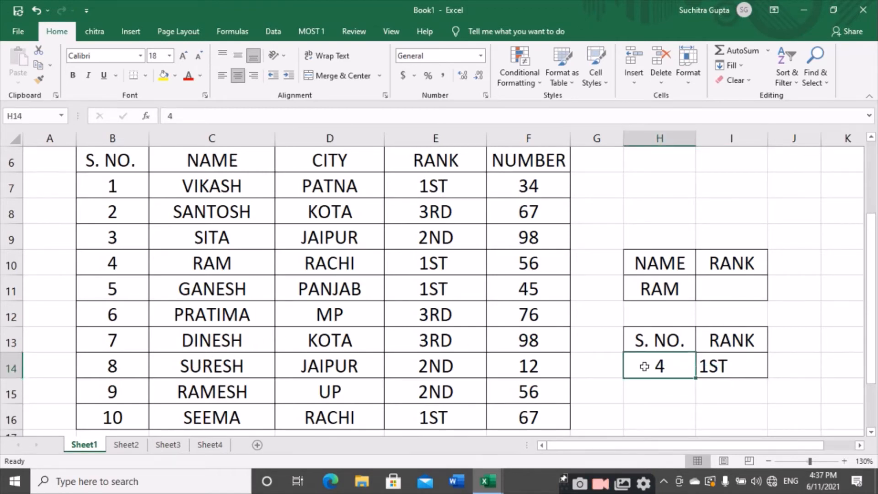
text(10)
key(Return)
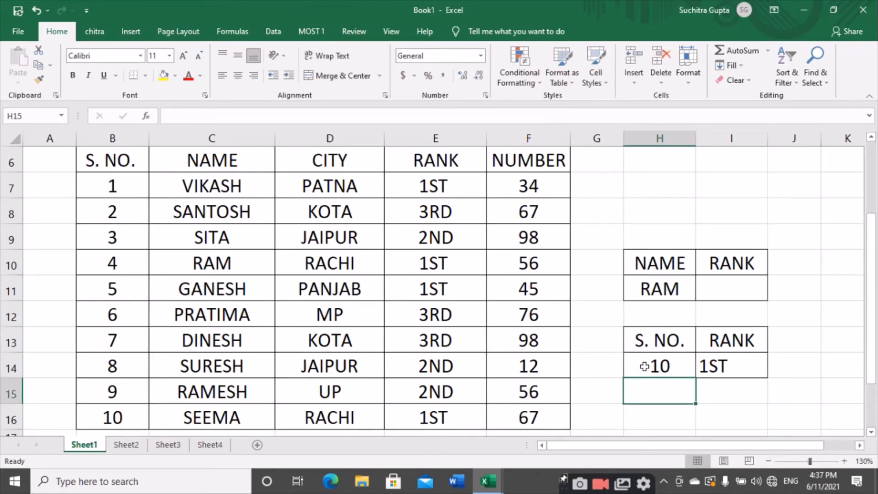
click(645, 366)
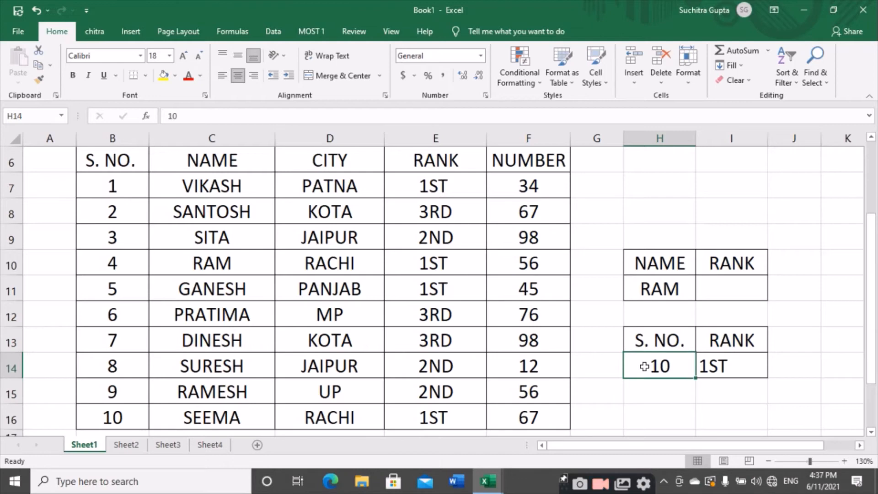
text(7)
key(Return)
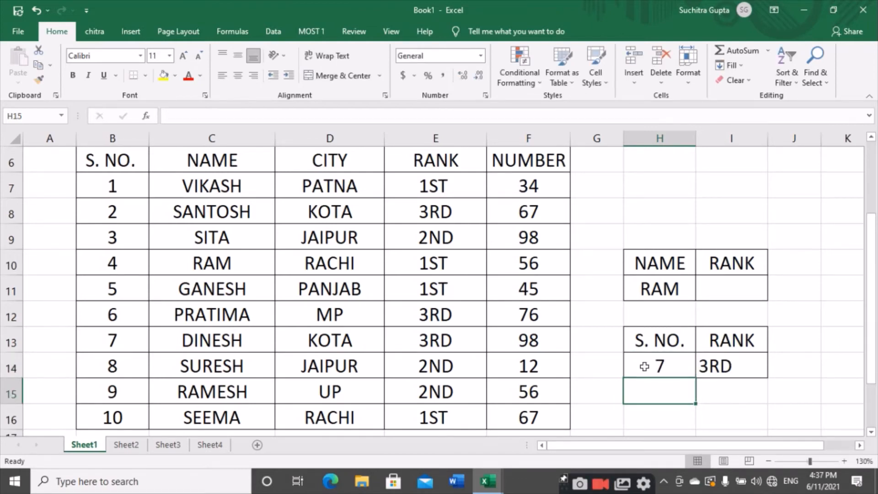
click(667, 287)
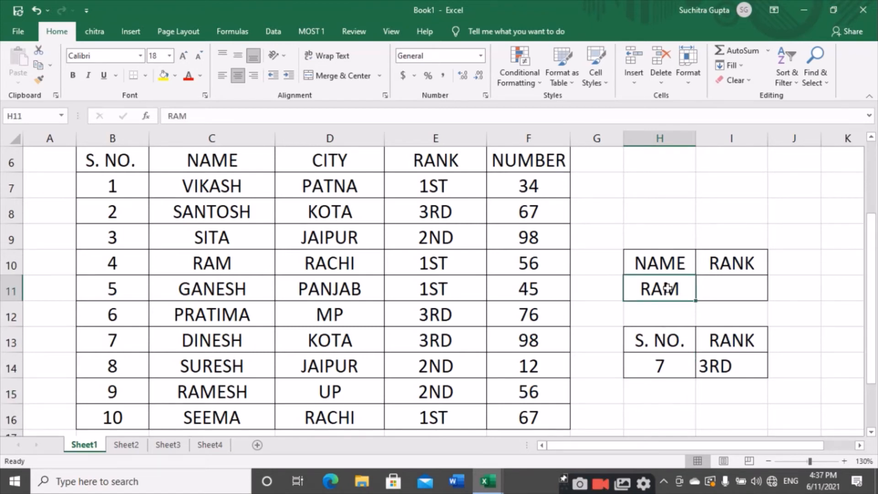
click(128, 280)
click(199, 255)
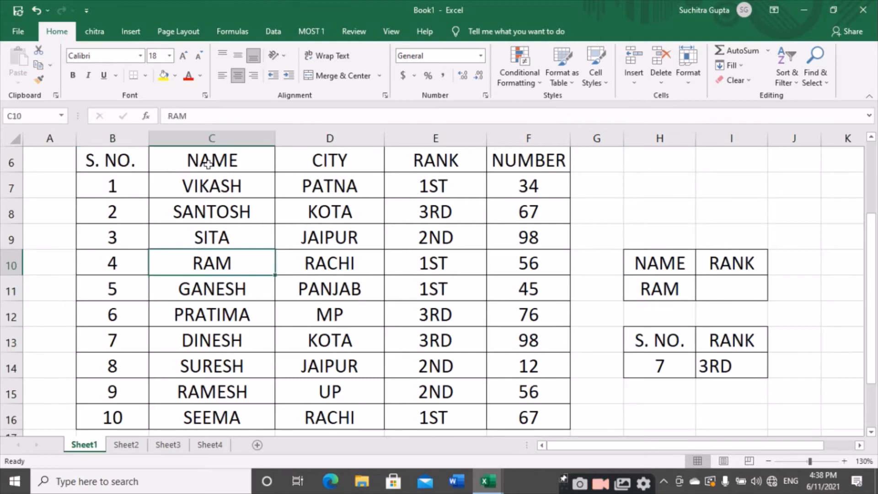
click(207, 288)
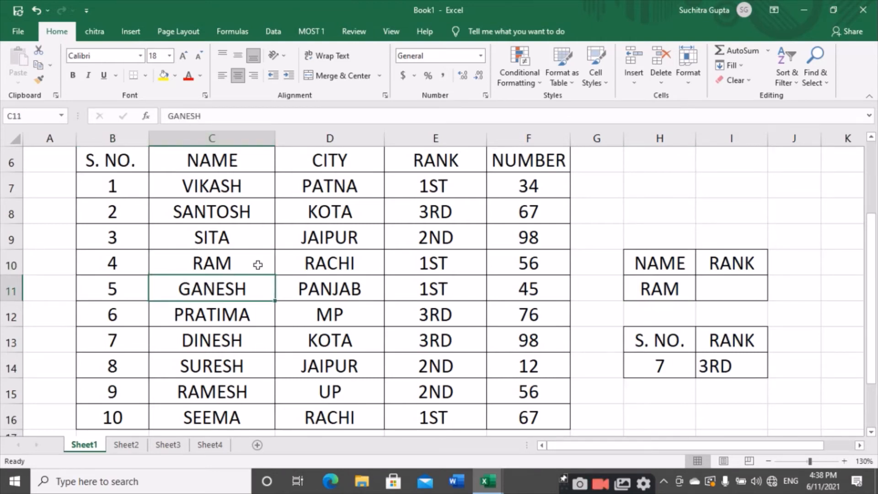
click(444, 304)
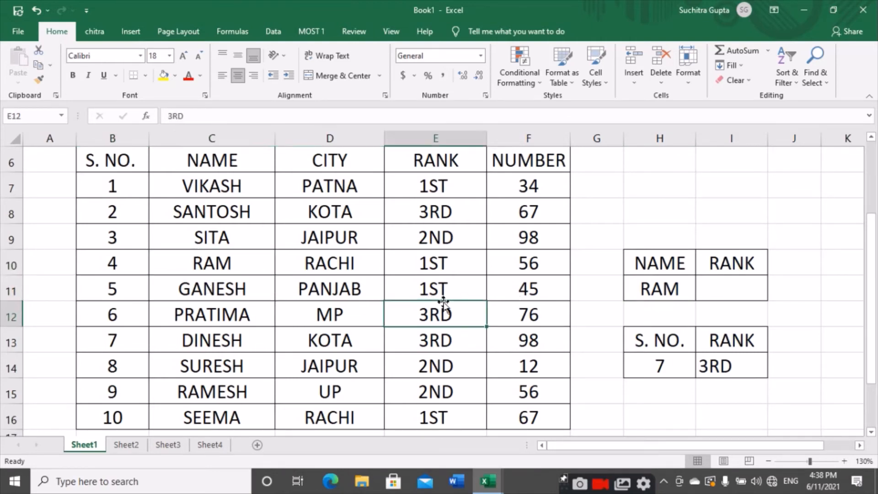
- Start a VLOOKUP formula in I11, the rank cell beside the student name, with H11 as the lookup value
click(721, 291)
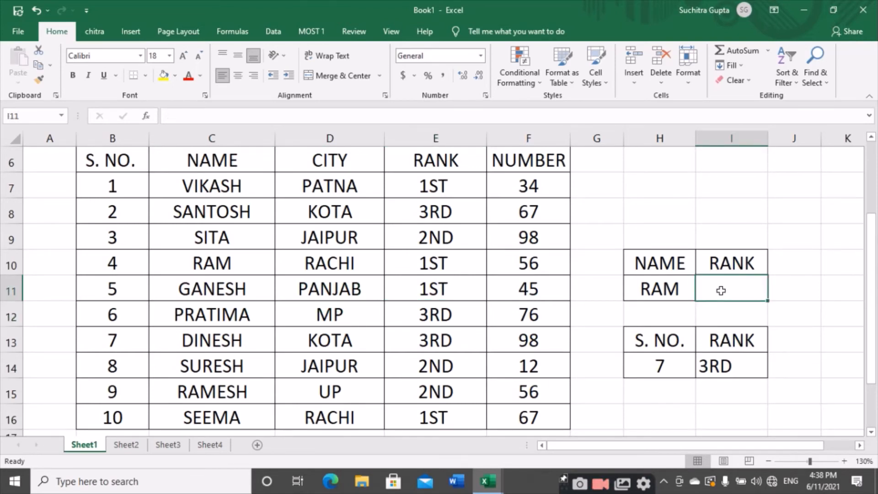
text(=VL)
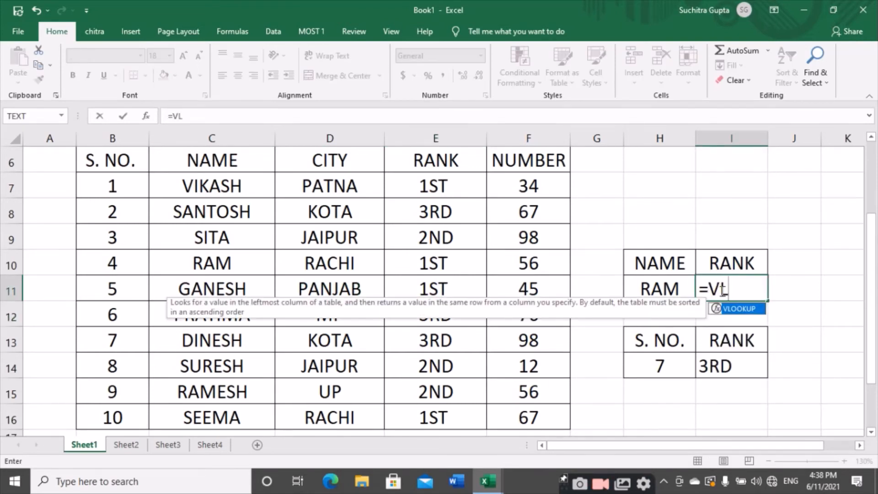
key(Tab)
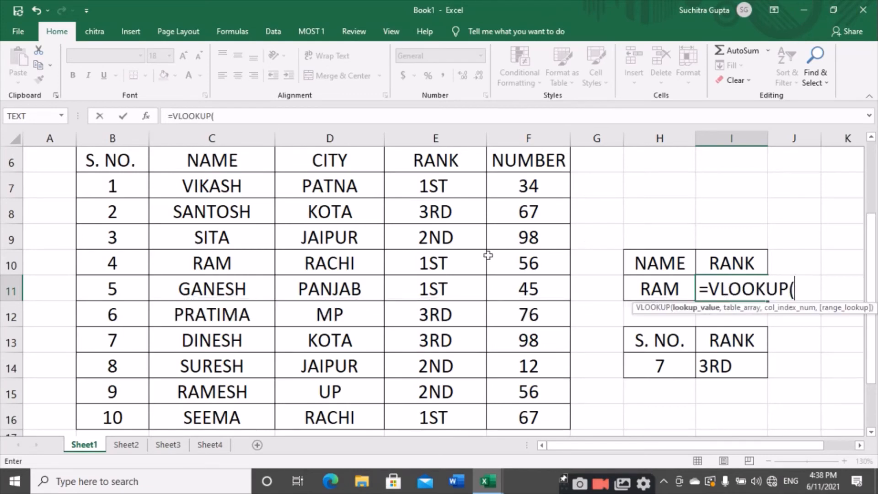
click(663, 294)
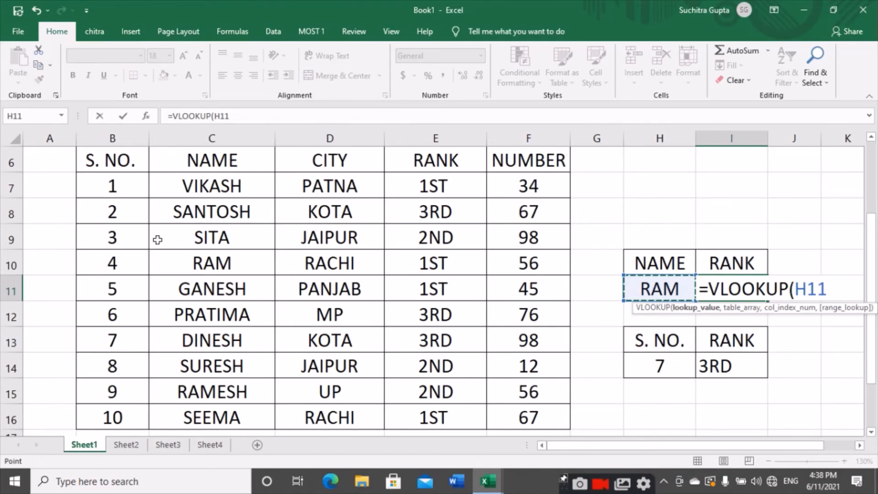
text(,)
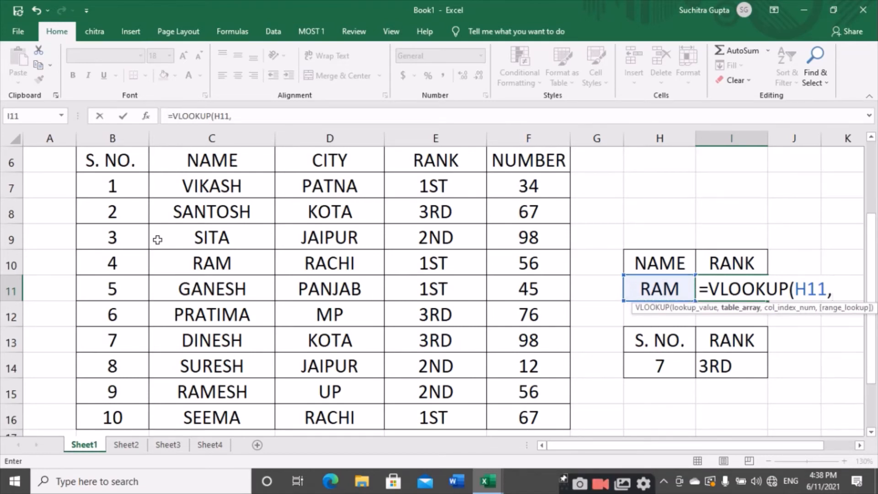
- Supply C6:F16, the student table from the name column through the number column, as the table array
click(189, 161)
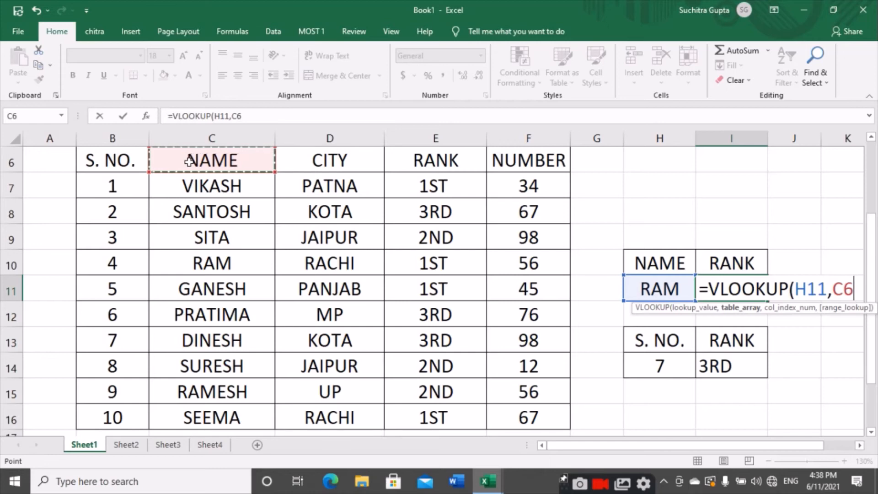
key(ctrl+shift+Down)
key(ctrl+shift+Right)
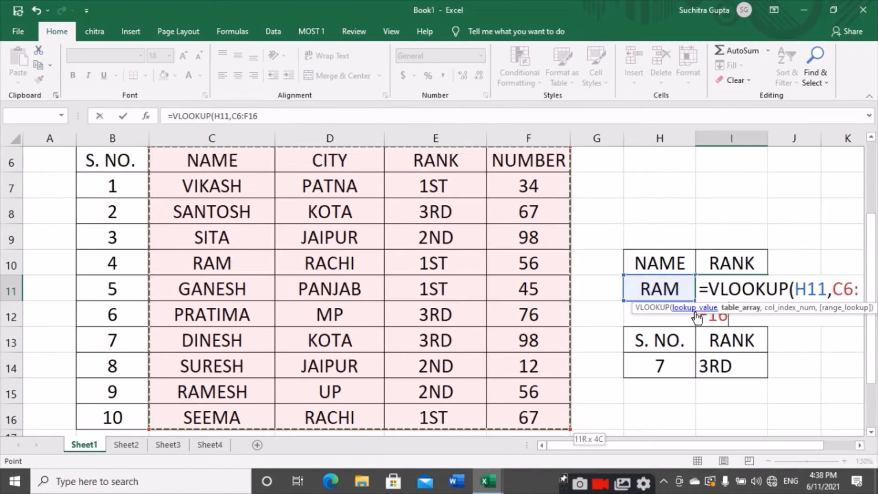
text(,)
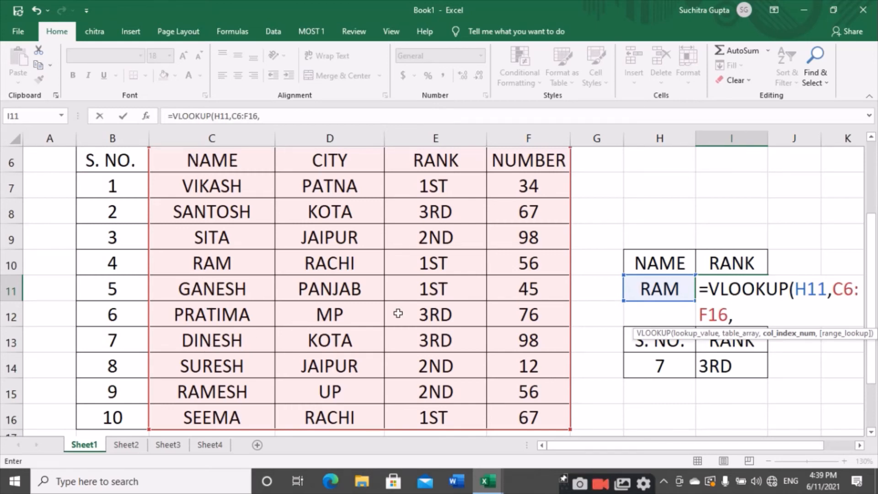
- Complete the name-based VLOOKUP with column index 3 and range lookup 0 for an exact match, and enter it
text(3,0)
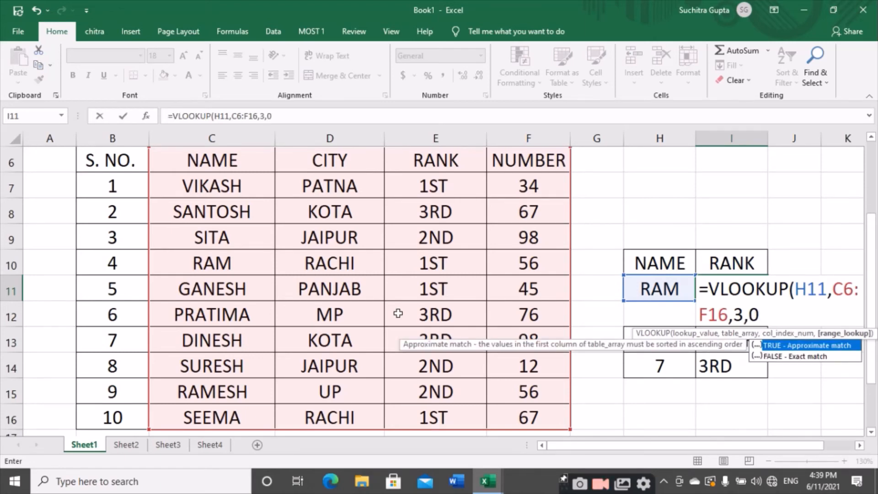
text())
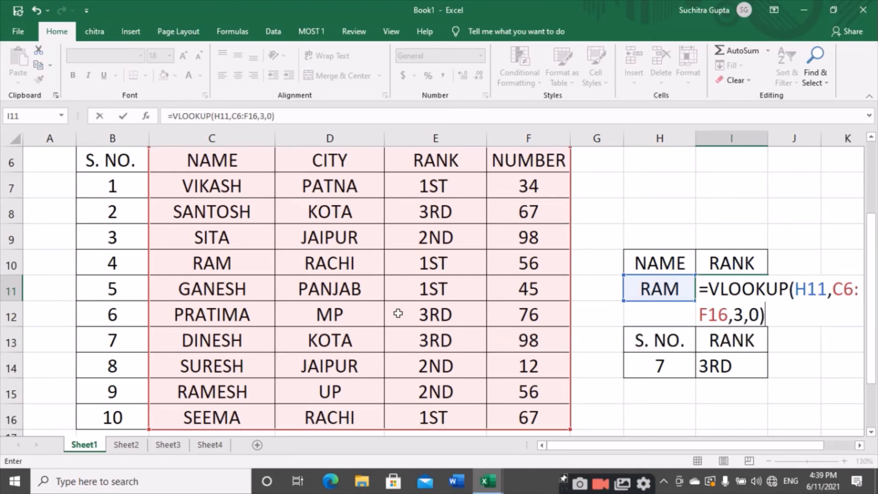
key(Return)
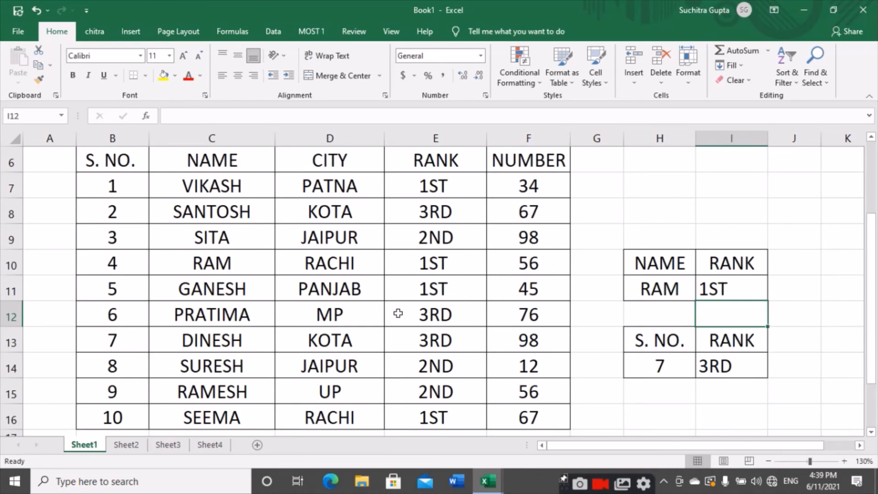
click(398, 314)
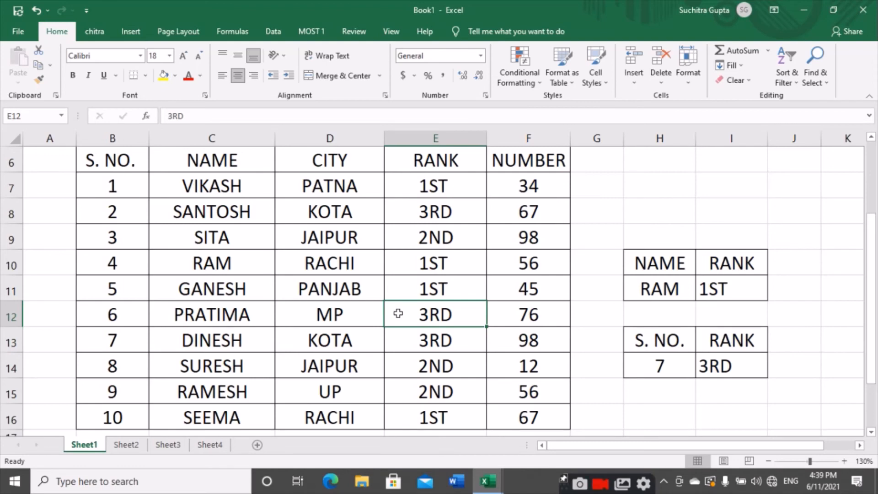
click(222, 274)
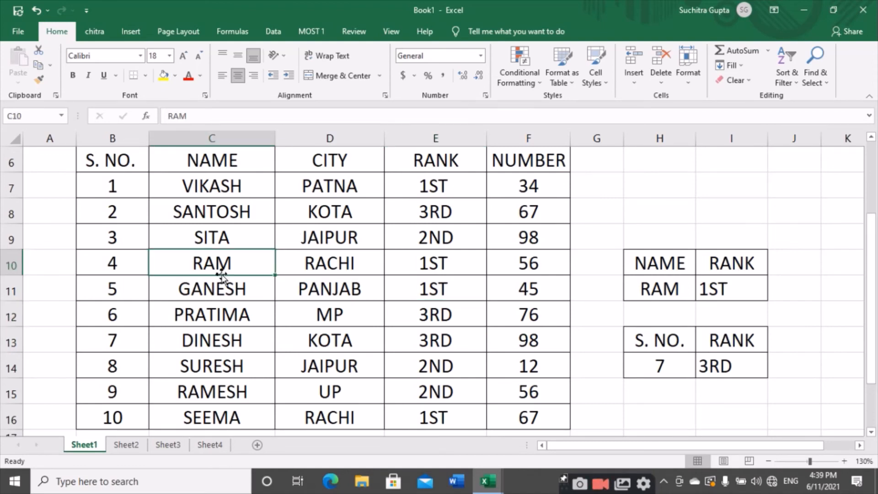
click(193, 389)
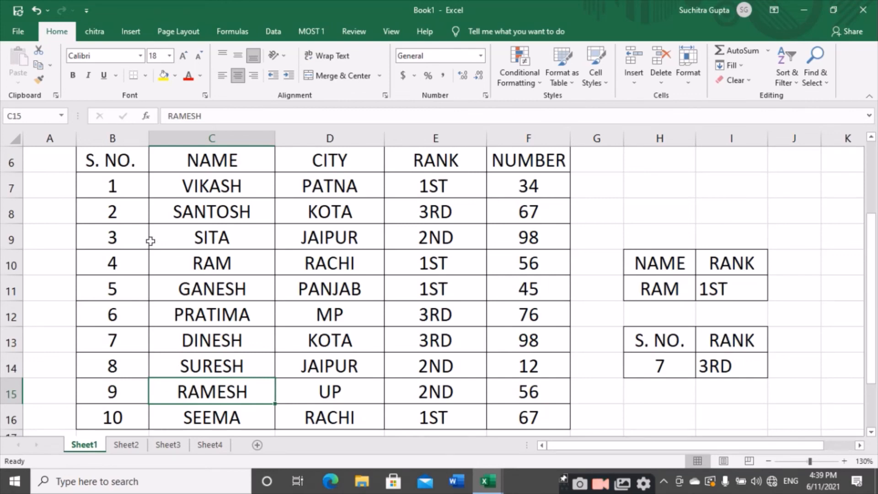
click(196, 246)
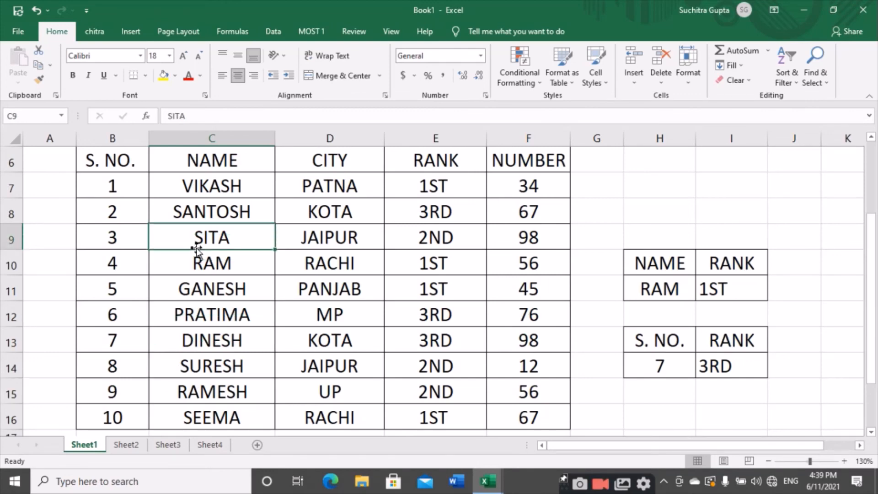